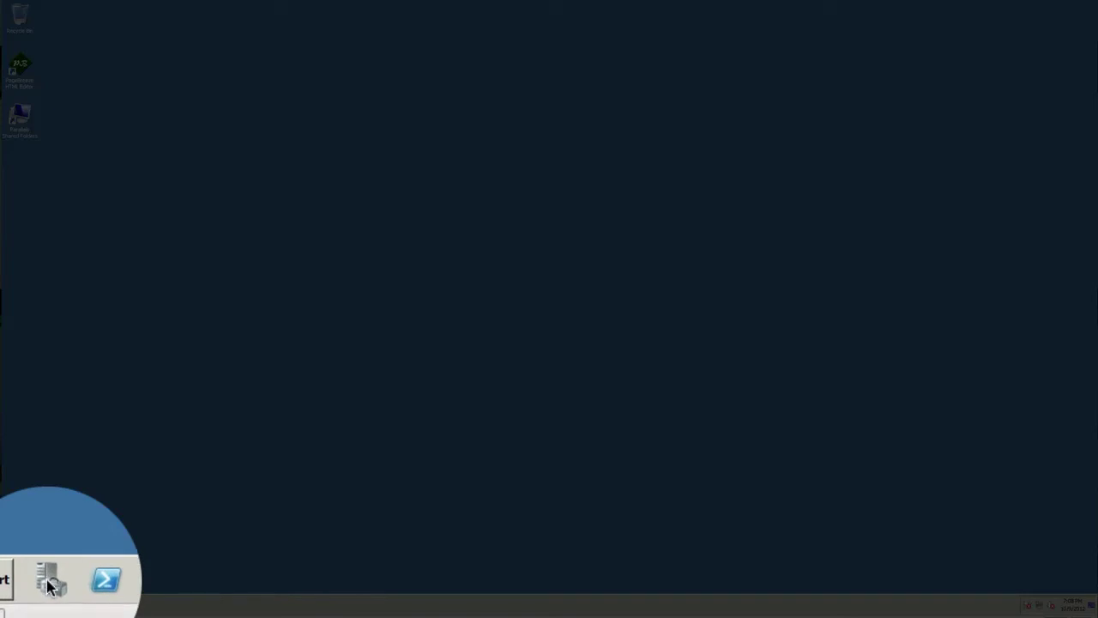
# Step: In Server Manager, add the Desktop Experience feature together with its required Ink and Handwriting Services features and install them
pyautogui.click(45, 604)
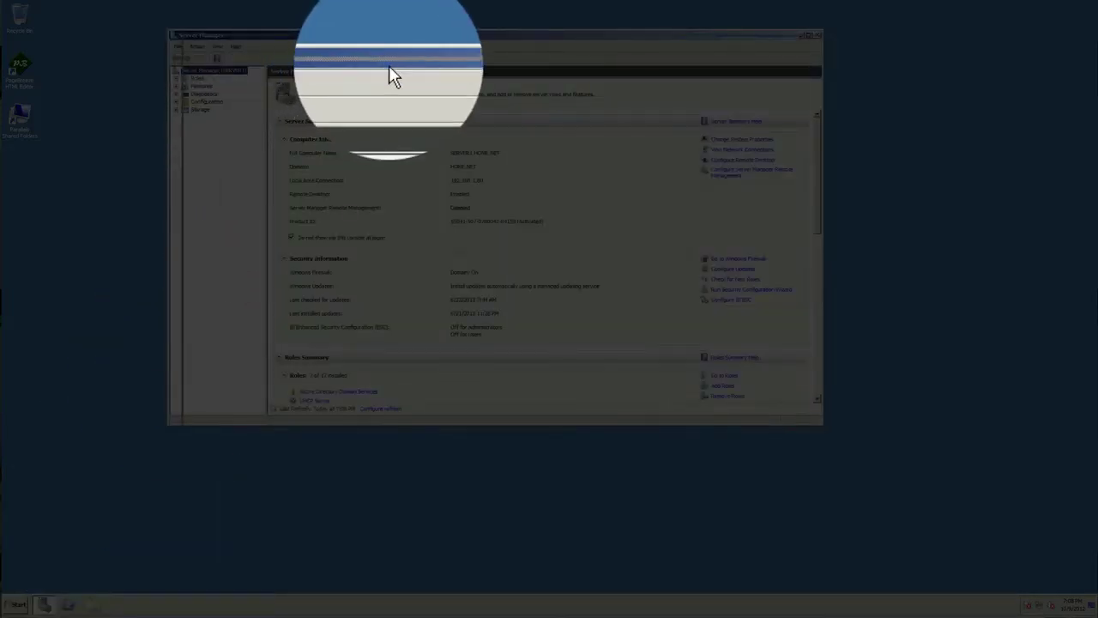
pyautogui.click(217, 96)
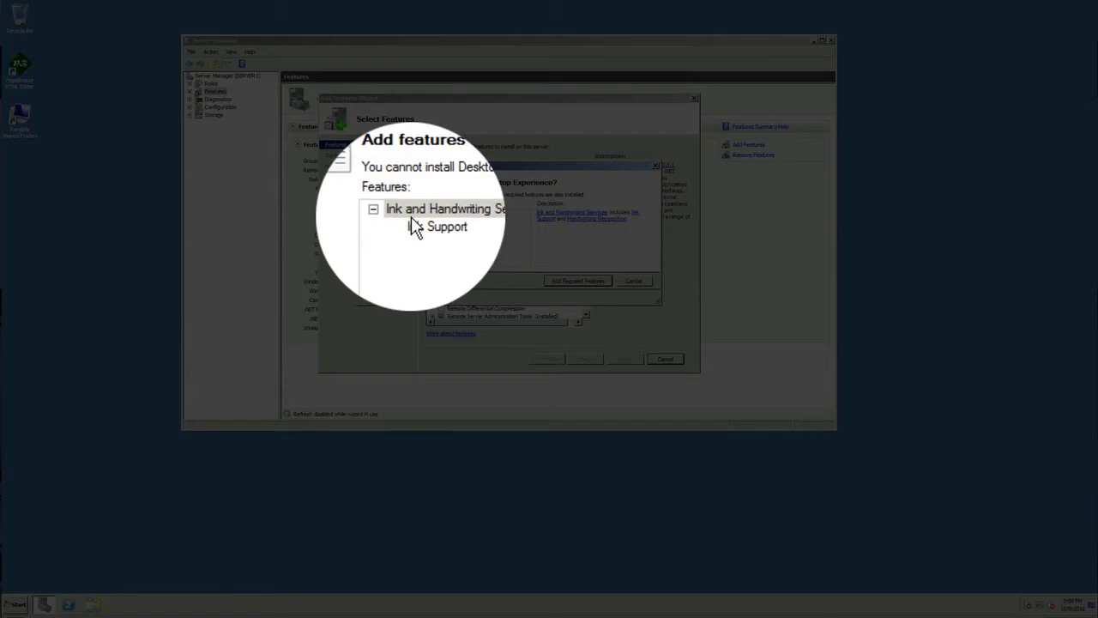
pyautogui.click(578, 280)
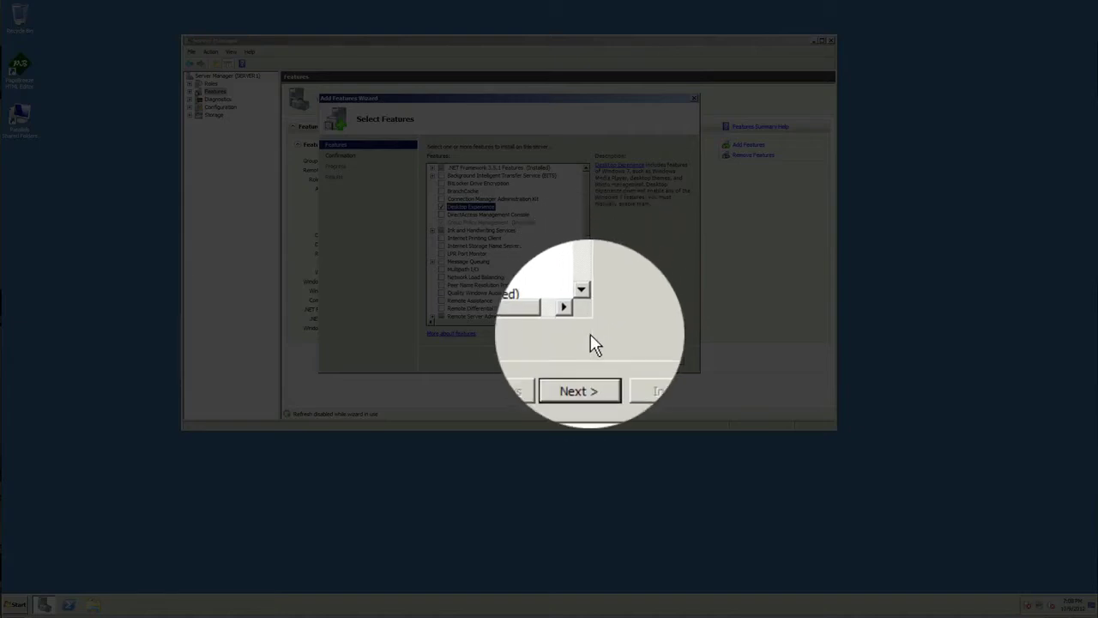
pyautogui.click(582, 357)
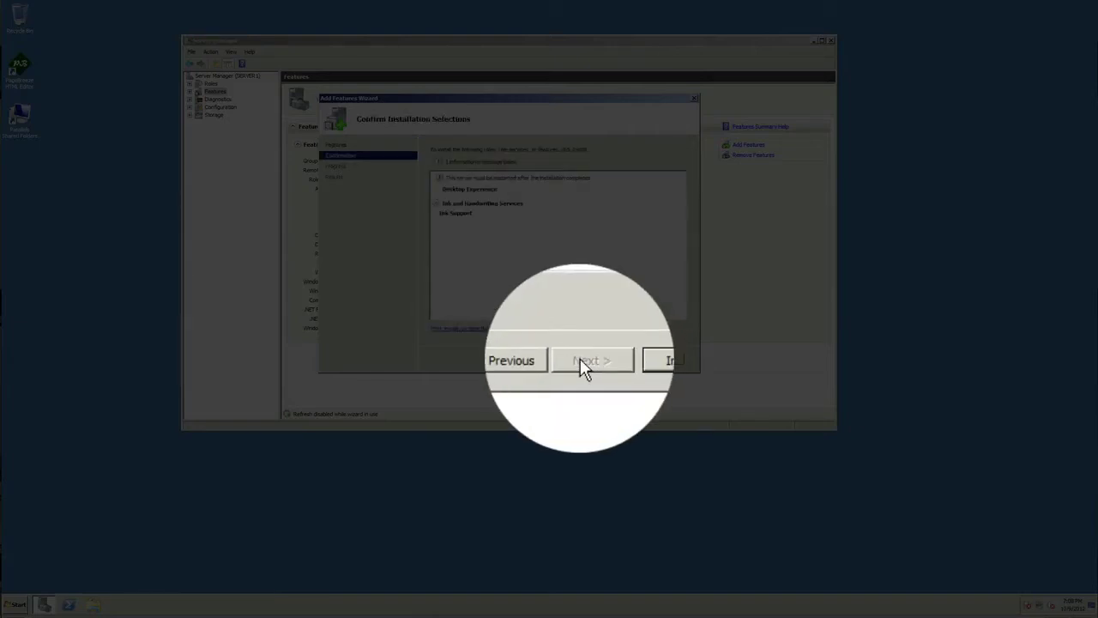
pyautogui.click(622, 356)
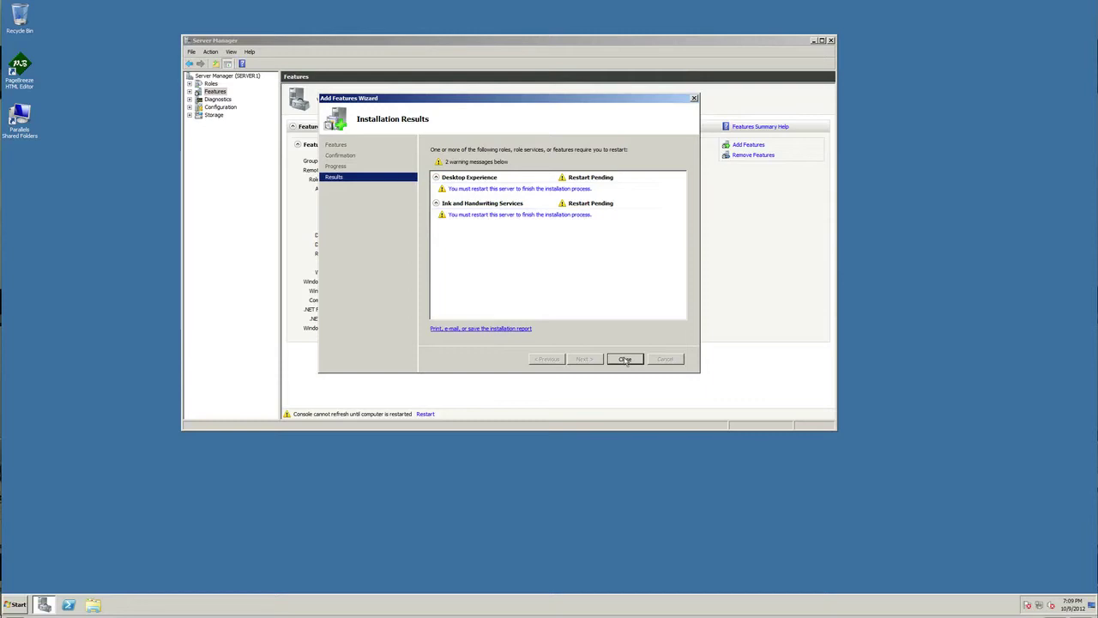
# Step: Close the installation results, restart the server to complete the feature installation, and dismiss the resumed configuration wizard
pyautogui.click(625, 361)
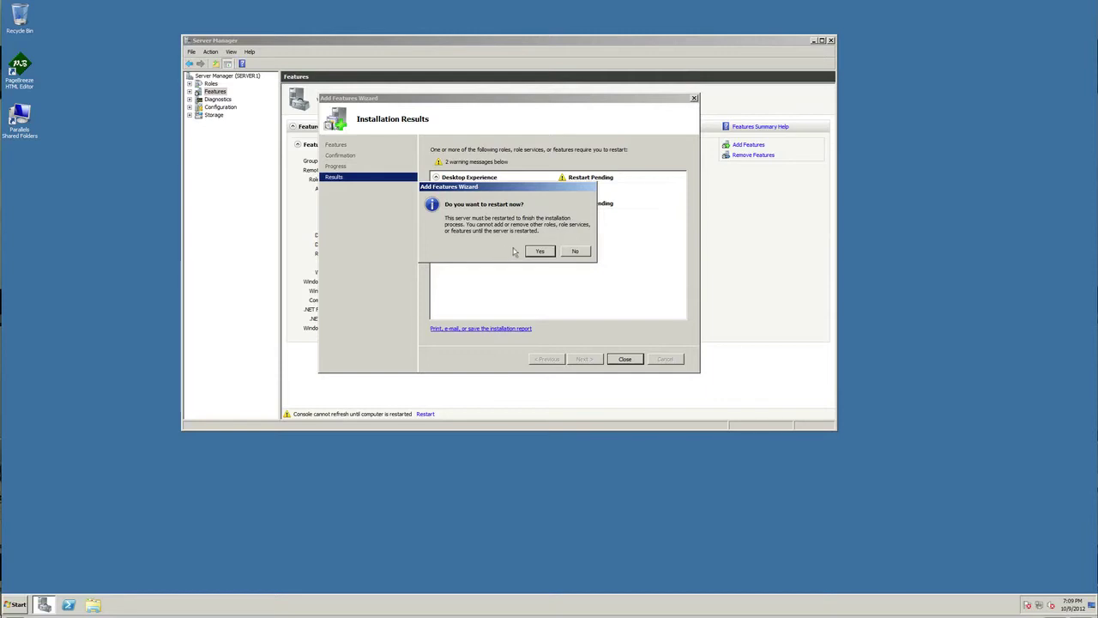
pyautogui.click(540, 252)
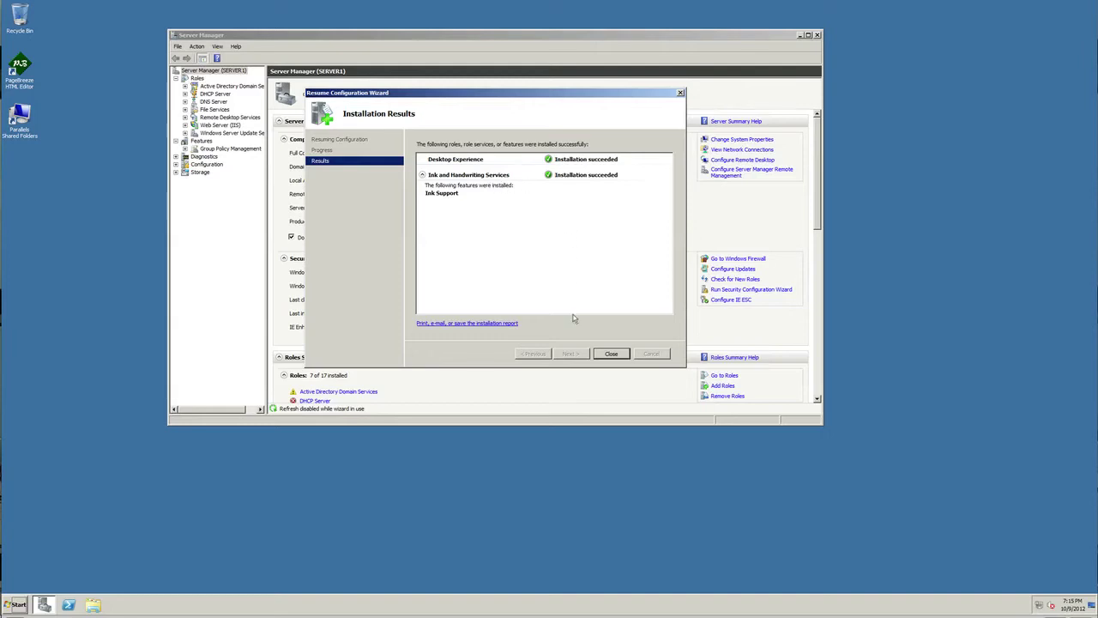
pyautogui.click(610, 353)
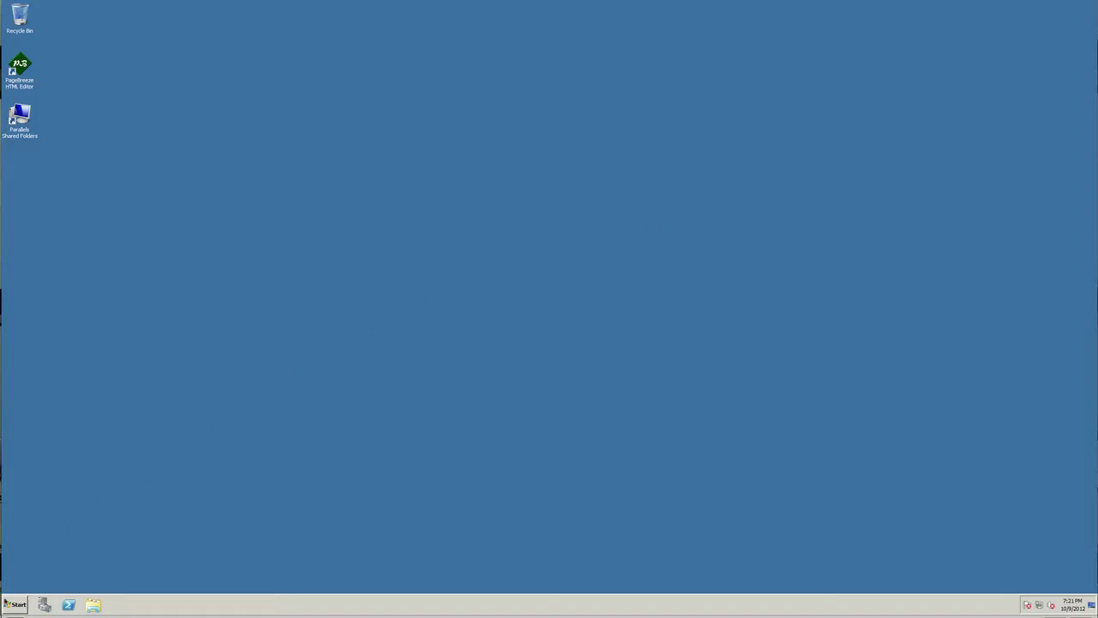
# Step: Open the Services administrative console and select the Themes service in the list of local services
pyautogui.click(15, 604)
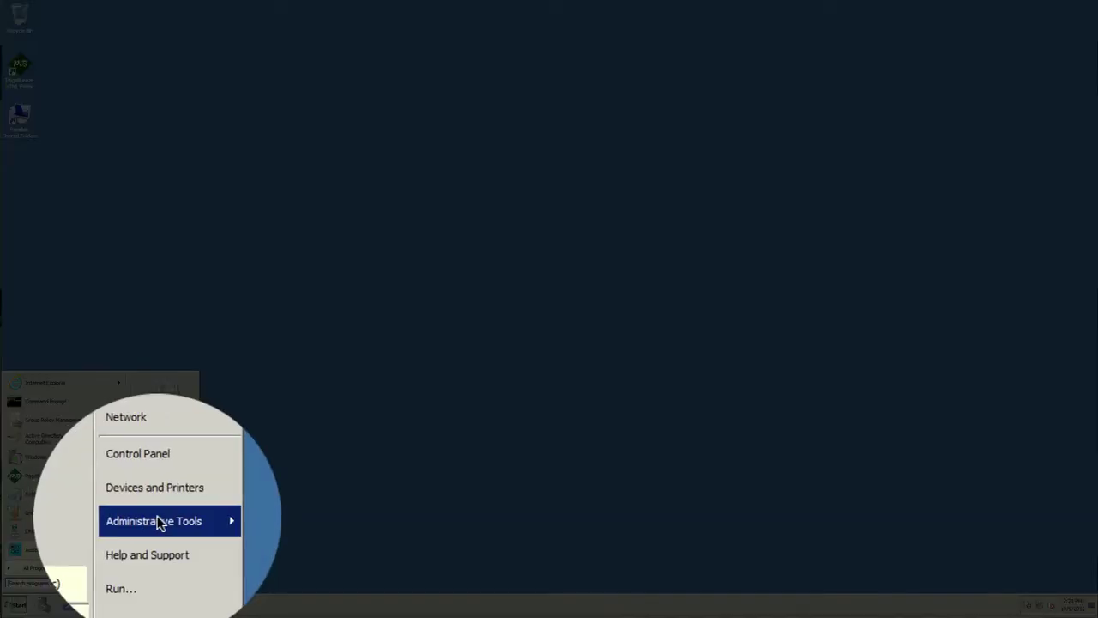
pyautogui.moveTo(160, 522)
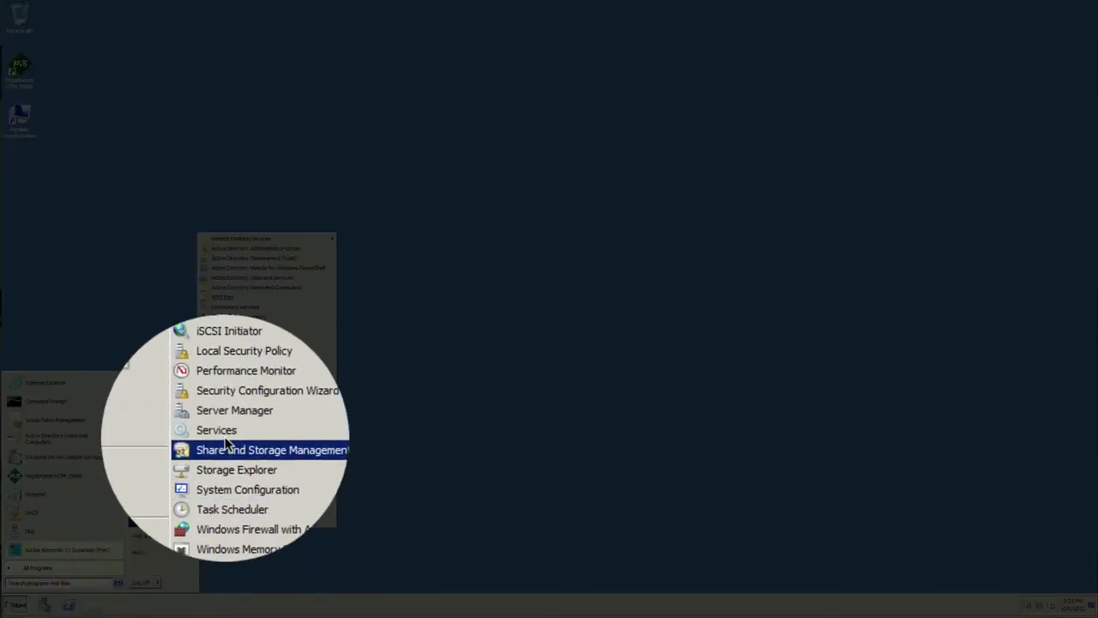
pyautogui.click(225, 437)
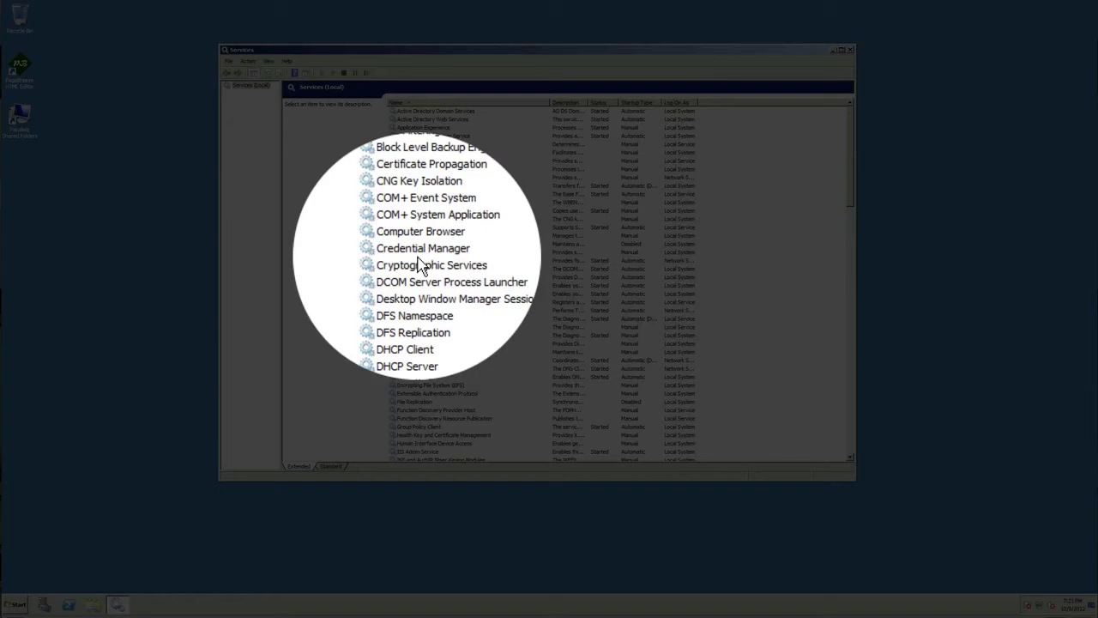
pyautogui.scroll(-15, 421, 264)
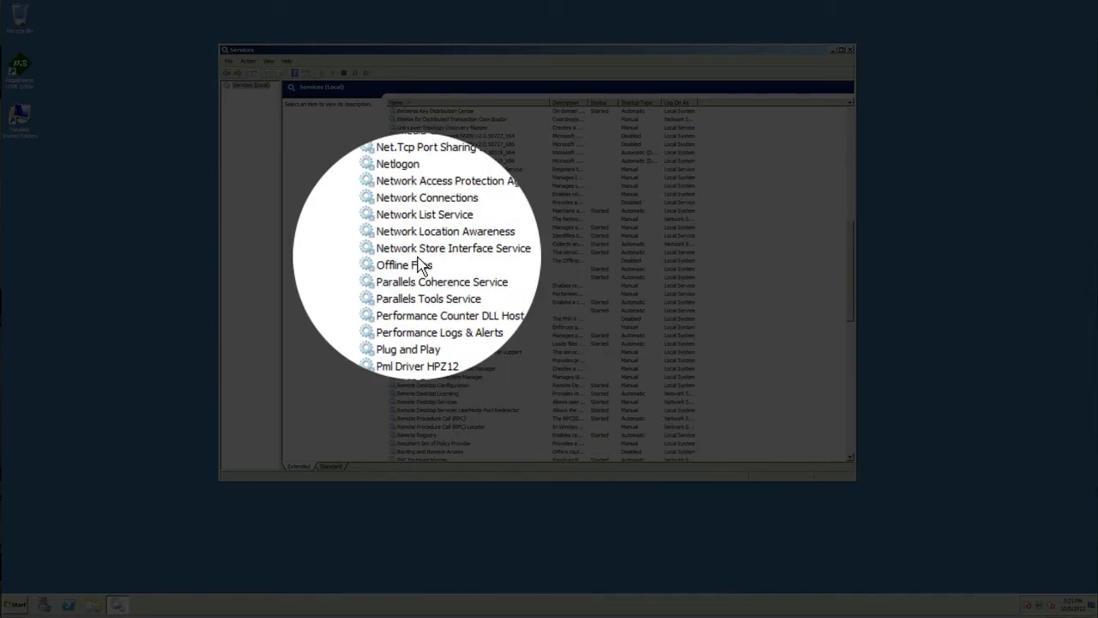
pyautogui.scroll(-6, 456, 311)
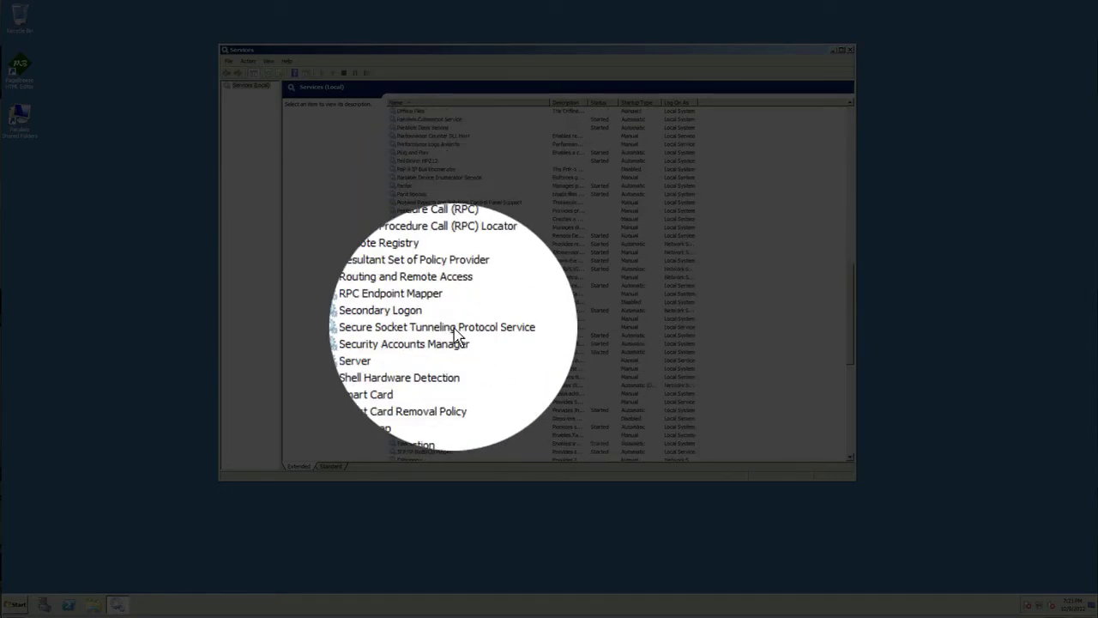
pyautogui.scroll(-5, 455, 337)
pyautogui.click(450, 344)
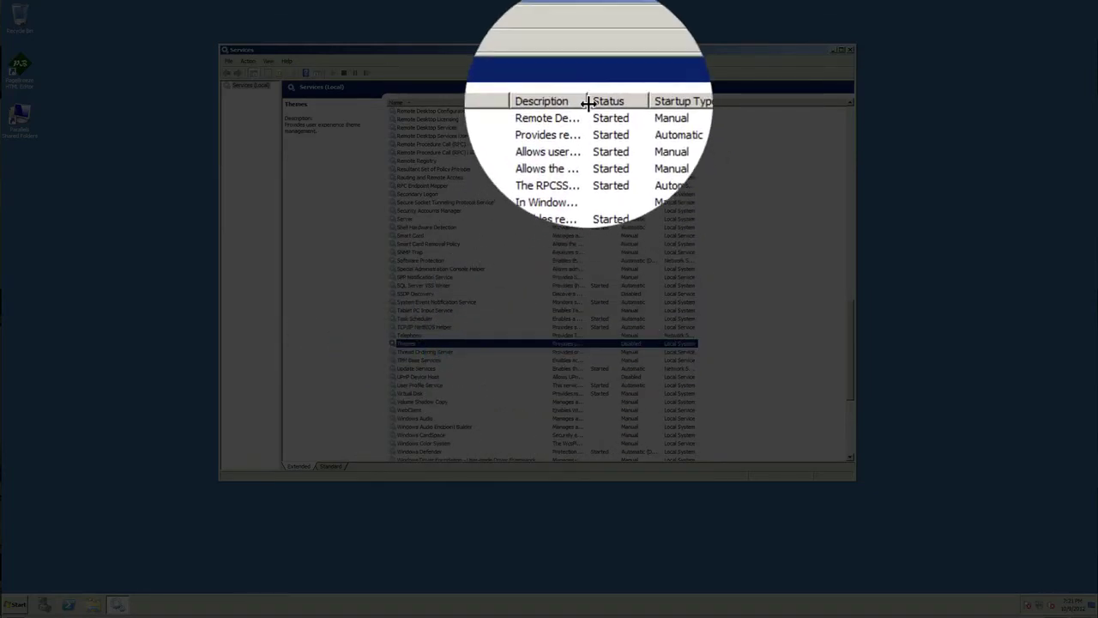
# Step: Widen the Description column, set the Themes service's startup type to Automatic, and start the service
pyautogui.moveTo(589, 100); pyautogui.dragTo(614, 105)
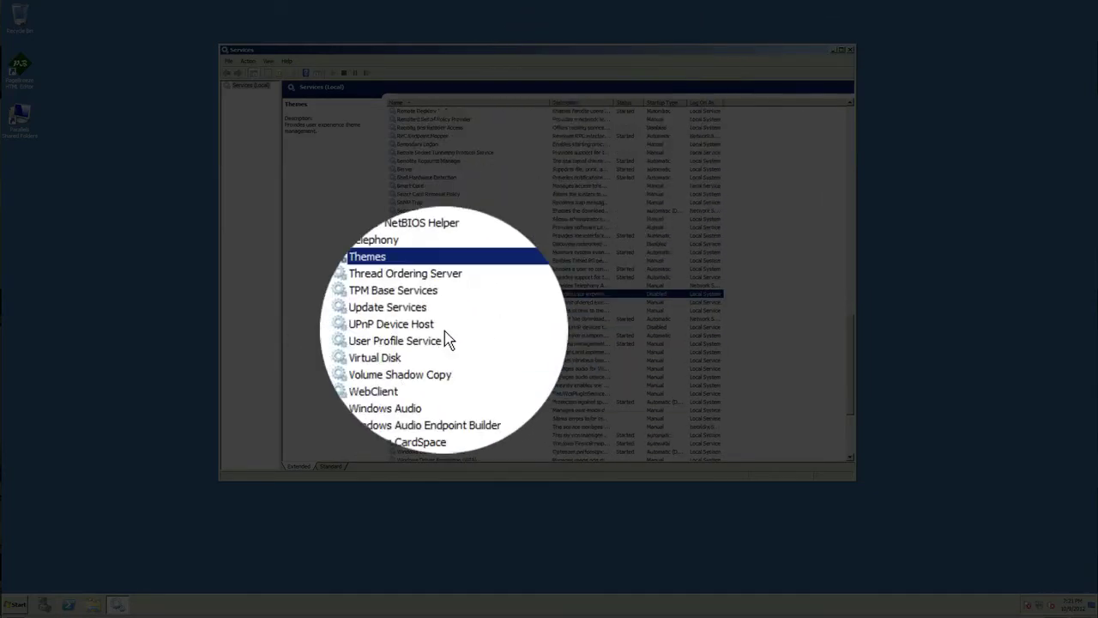
pyautogui.scroll(-2, 446, 343)
pyautogui.doubleClick(422, 299)
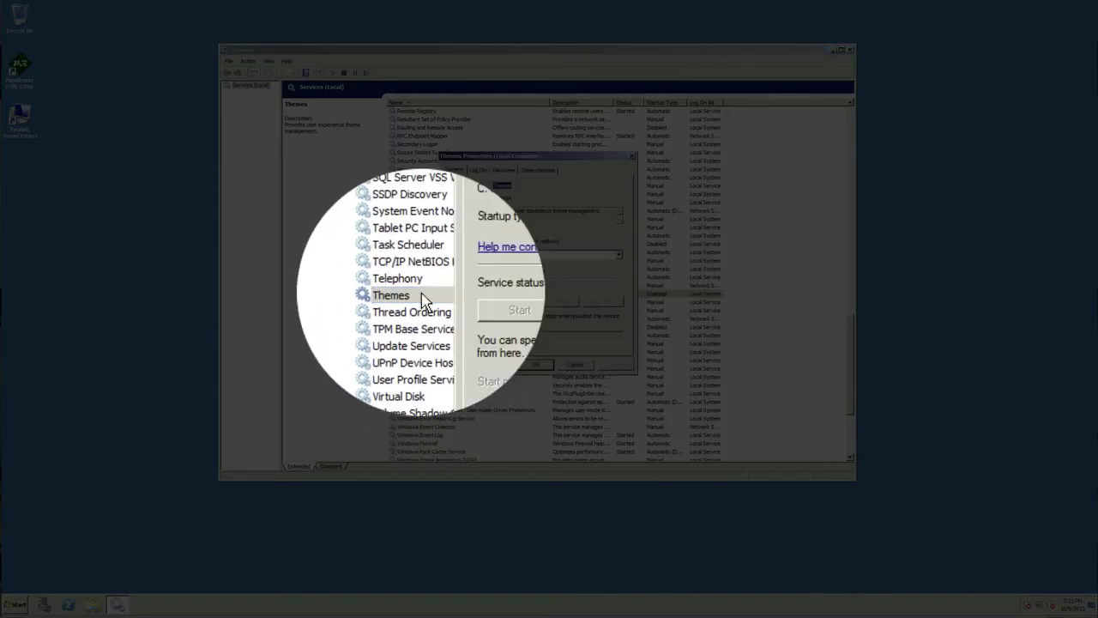
pyautogui.click(517, 260)
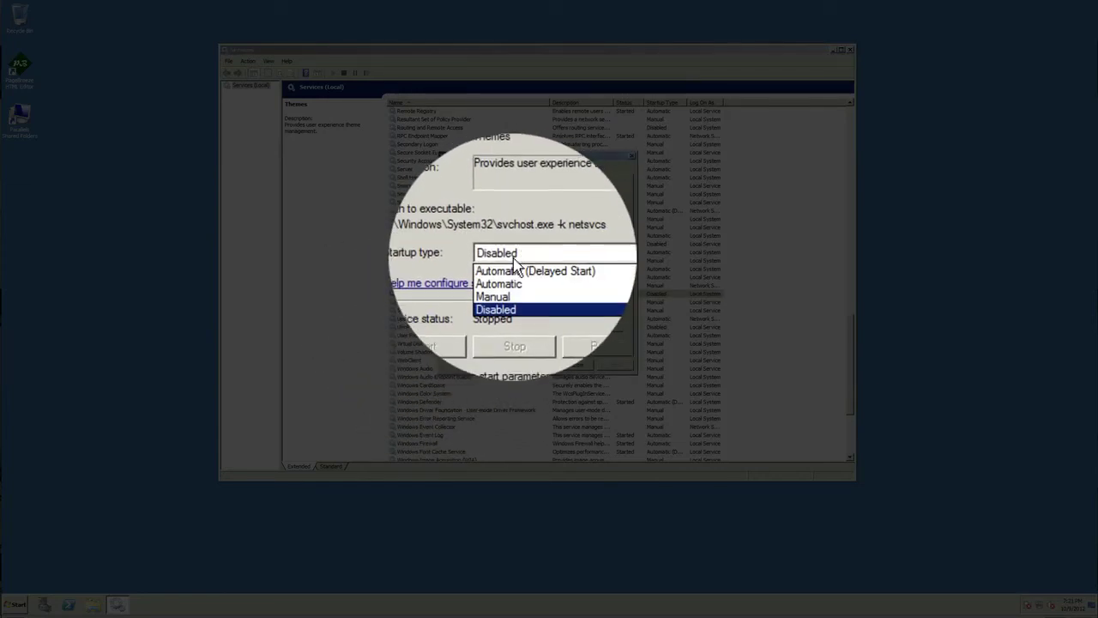
pyautogui.click(509, 273)
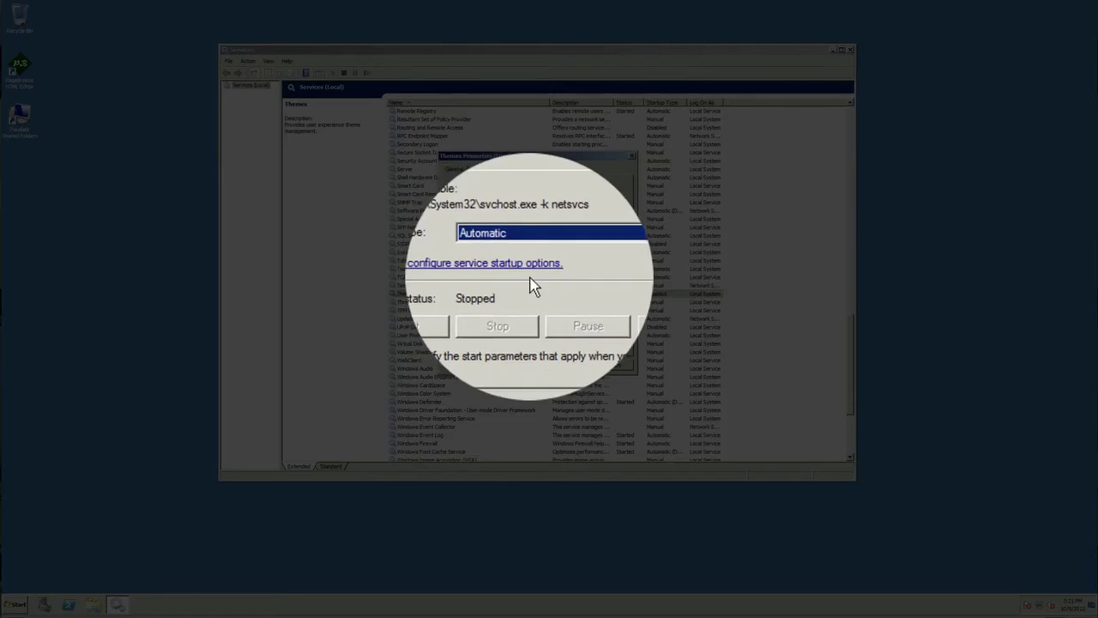
pyautogui.click(616, 371)
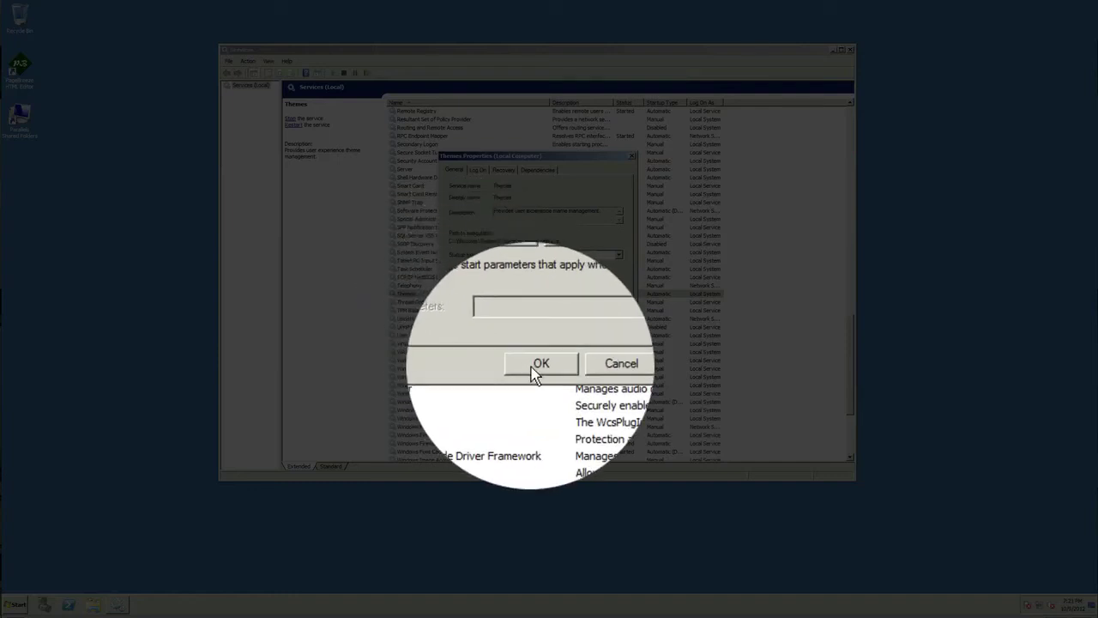
pyautogui.click(532, 372)
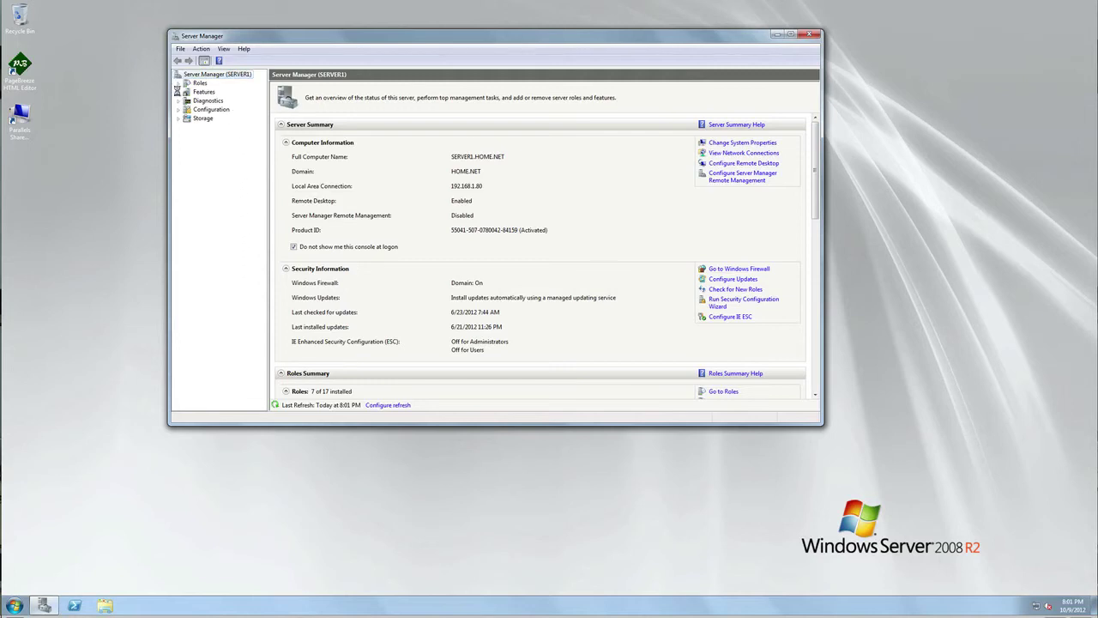
# Step: Review the installed features in Server Manager's Features summary, and close Server Manager
pyautogui.click(178, 91)
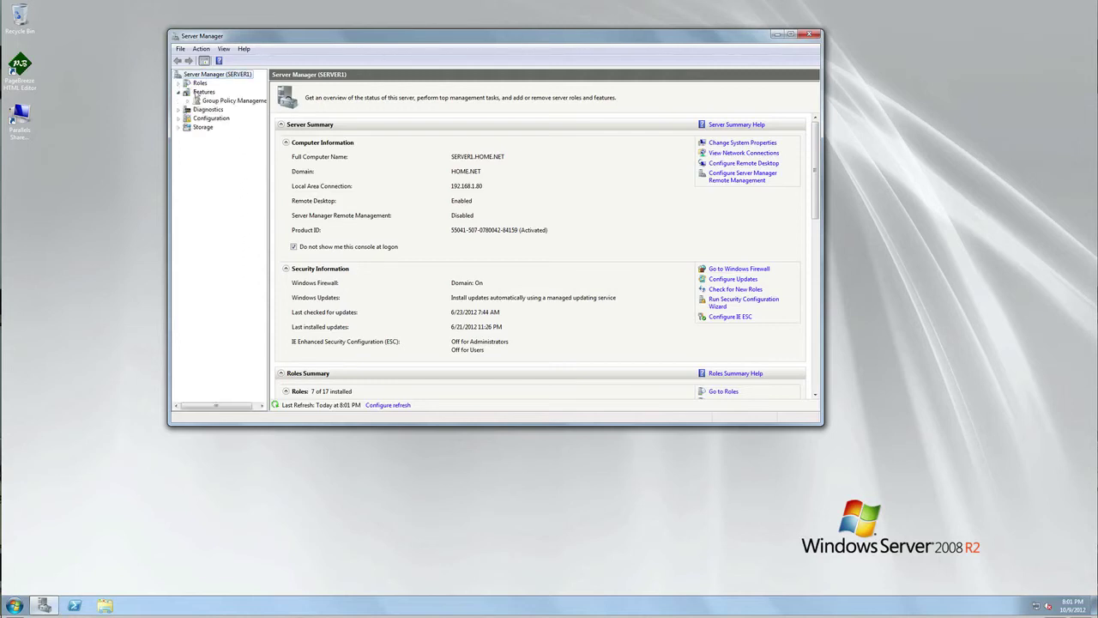
pyautogui.click(203, 92)
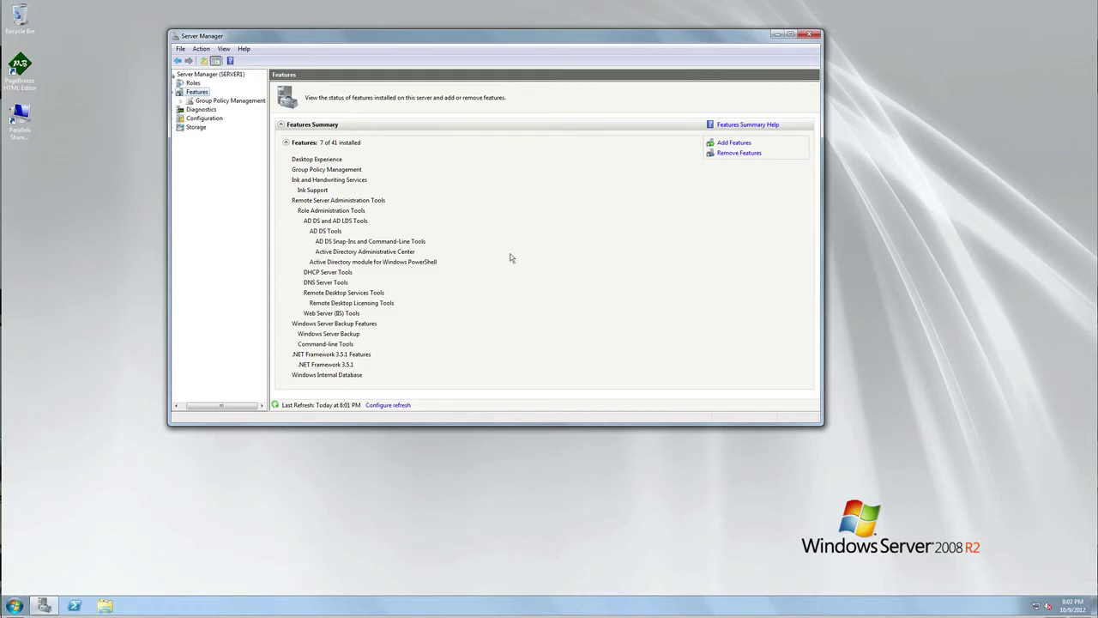
pyautogui.click(810, 35)
# Step: Check the Themes service's status and startup type in the Services console, and close the console
pyautogui.click(13, 605)
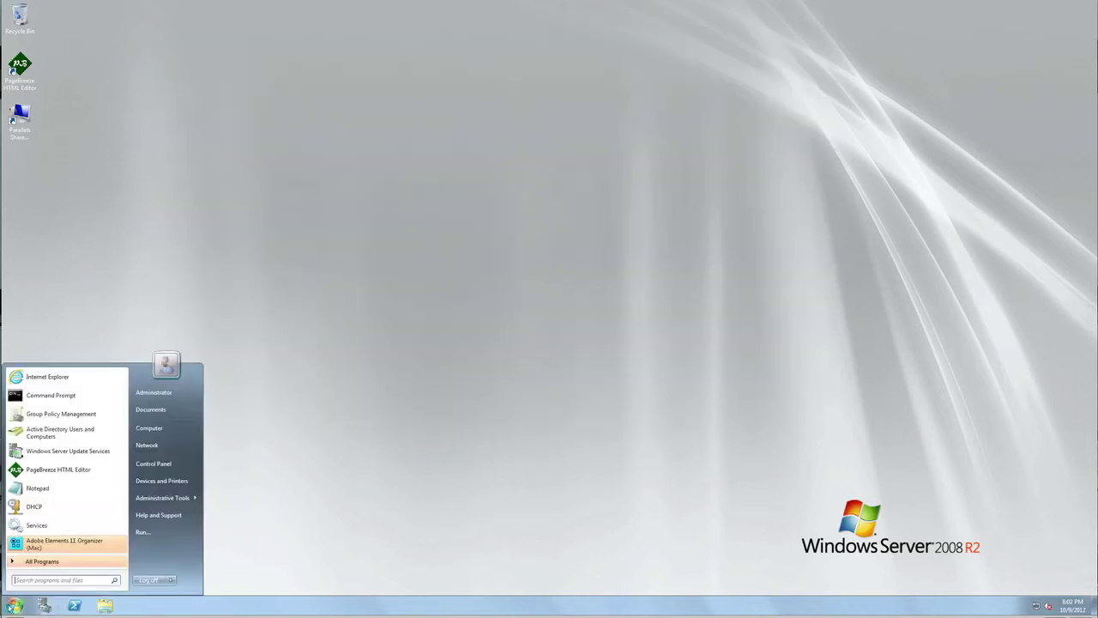
pyautogui.moveTo(163, 497)
pyautogui.click(223, 412)
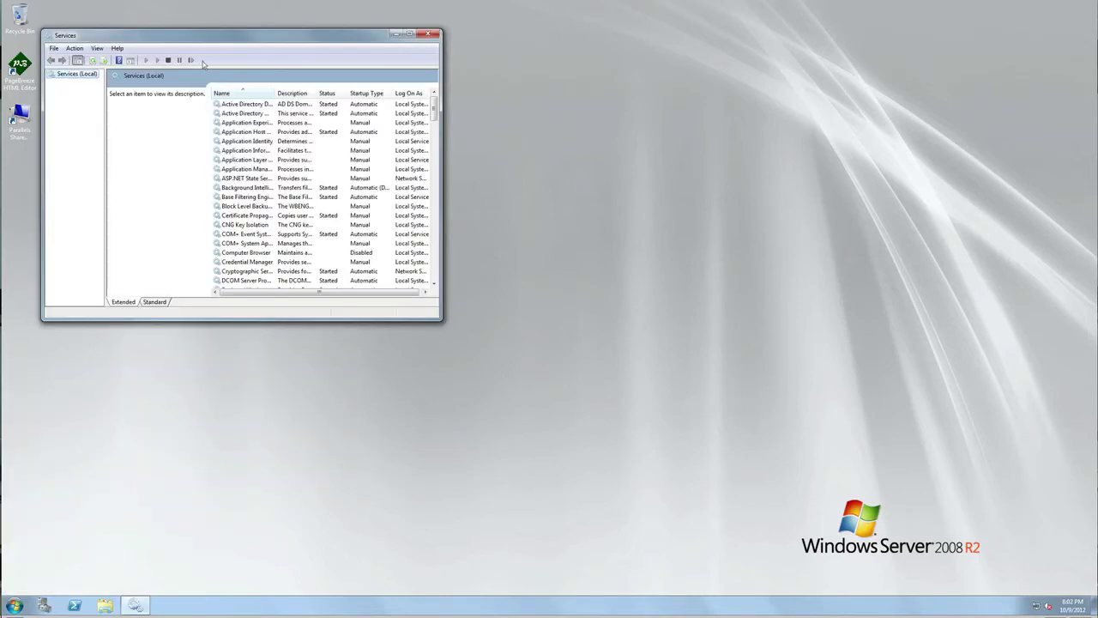
pyautogui.moveTo(215, 38); pyautogui.dragTo(484, 91)
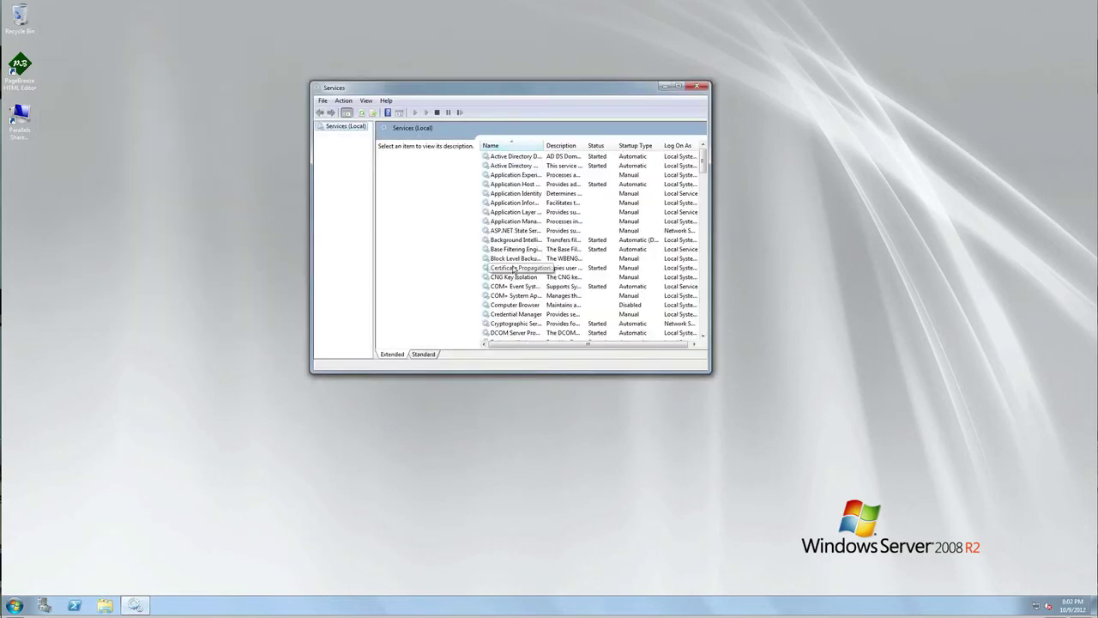
pyautogui.click(515, 269)
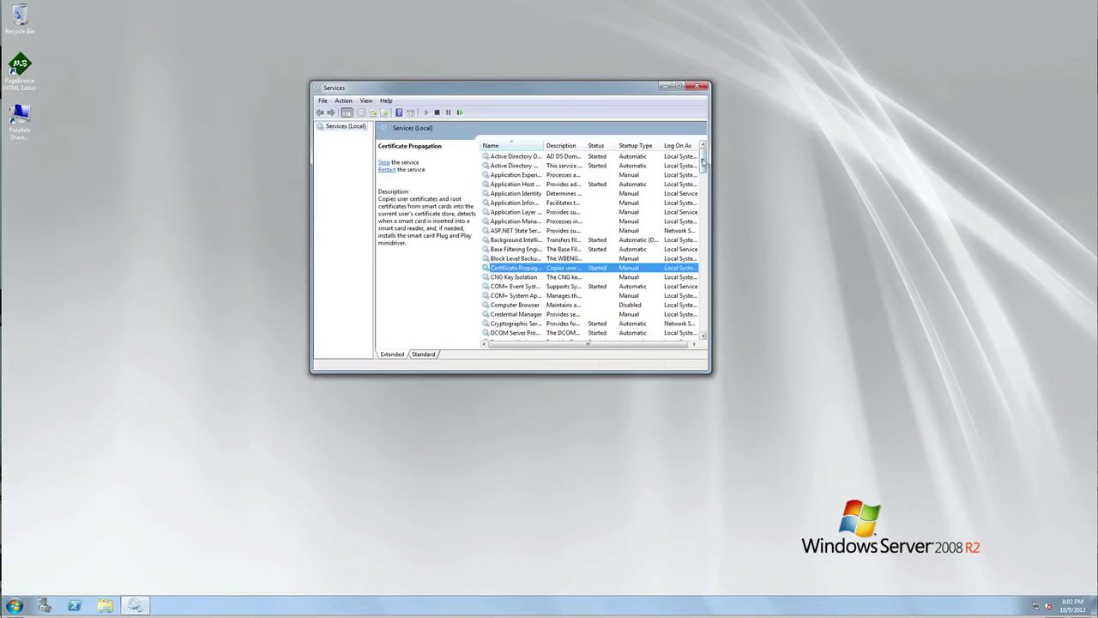
pyautogui.moveTo(703, 163); pyautogui.dragTo(702, 273)
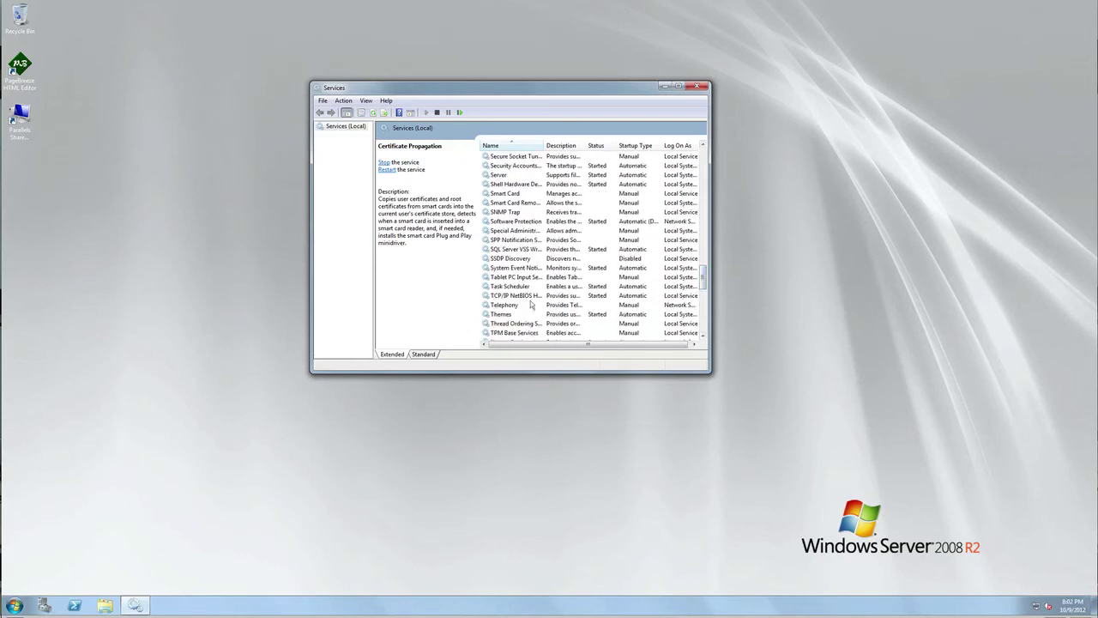
pyautogui.click(503, 316)
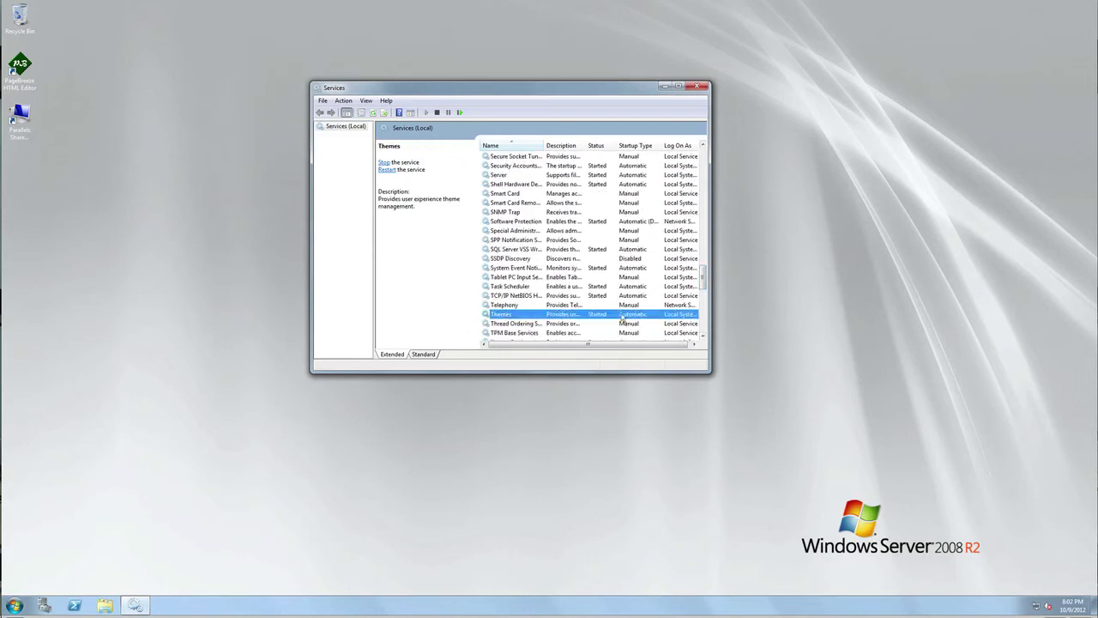
pyautogui.click(698, 87)
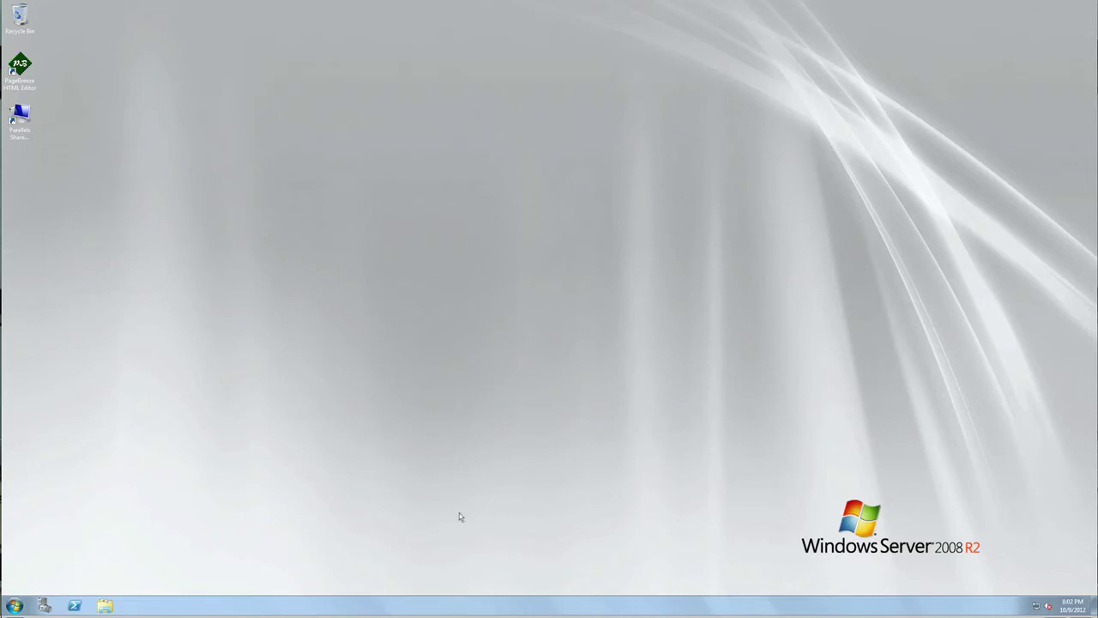
pyautogui.click(14, 605)
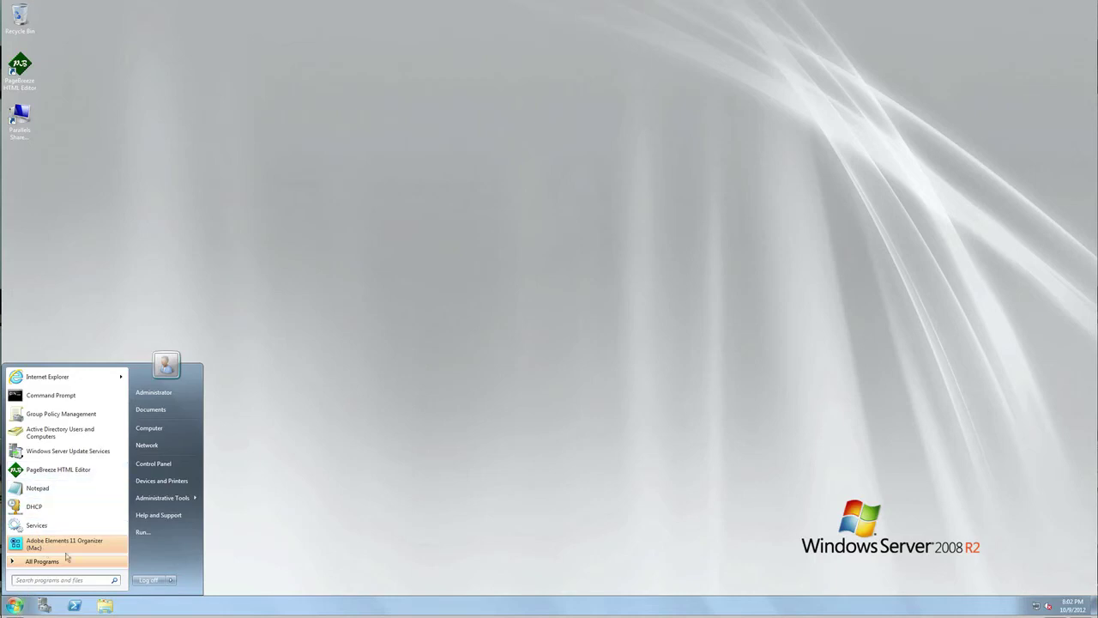
pyautogui.click(15, 605)
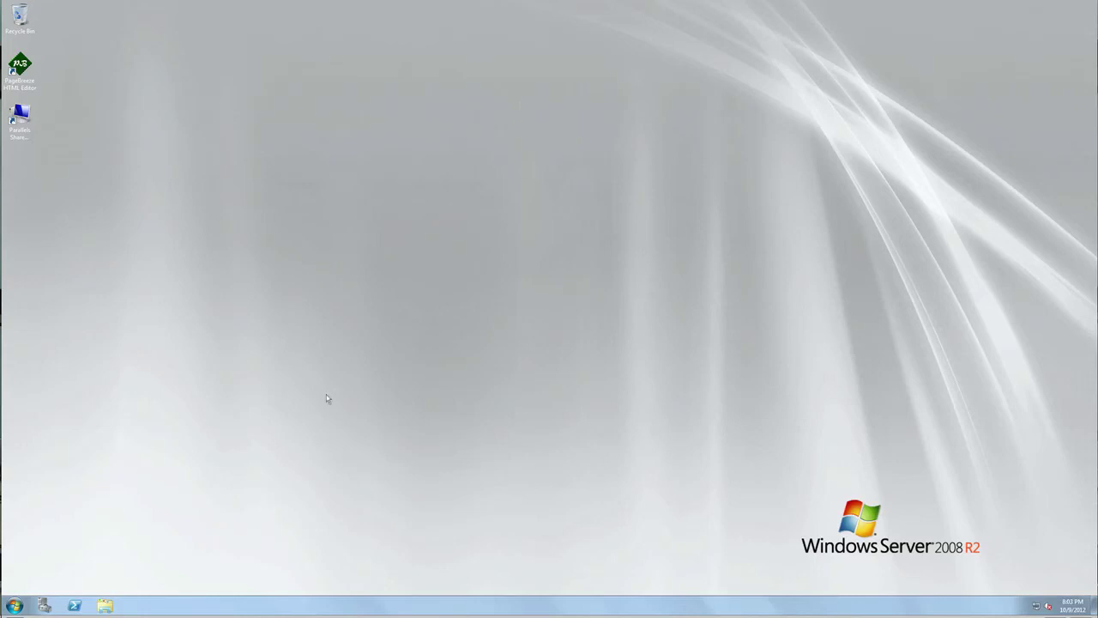
# Step: Open the desktop personalization settings, try the Frost Macros theme, apply the Moments Captured theme instead, and close the window
pyautogui.rightClick(422, 248)
pyautogui.click(455, 342)
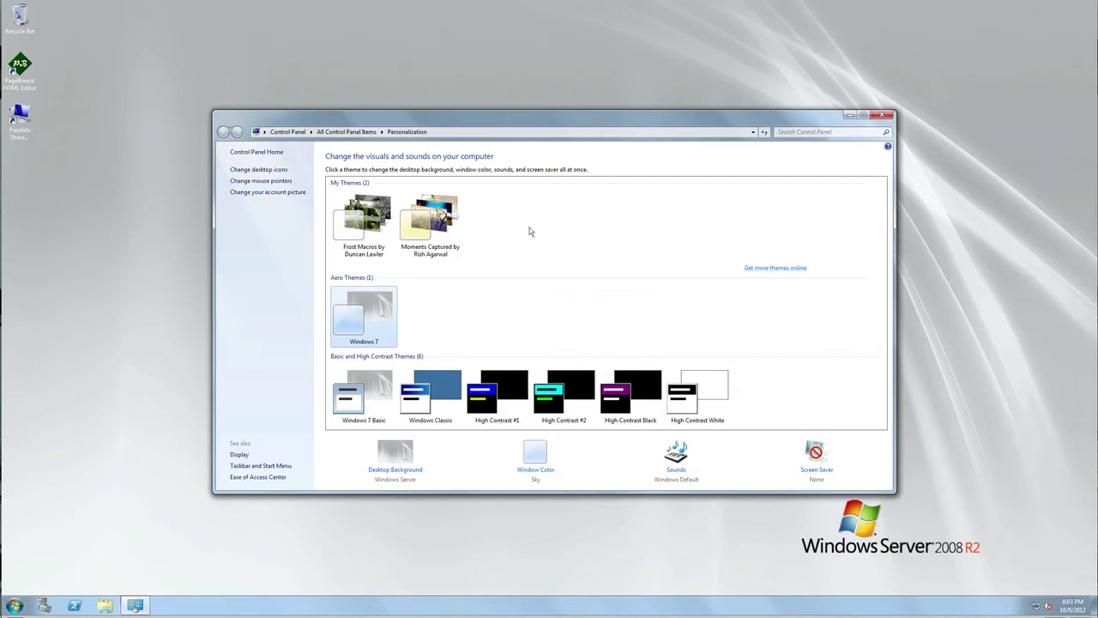
pyautogui.click(374, 224)
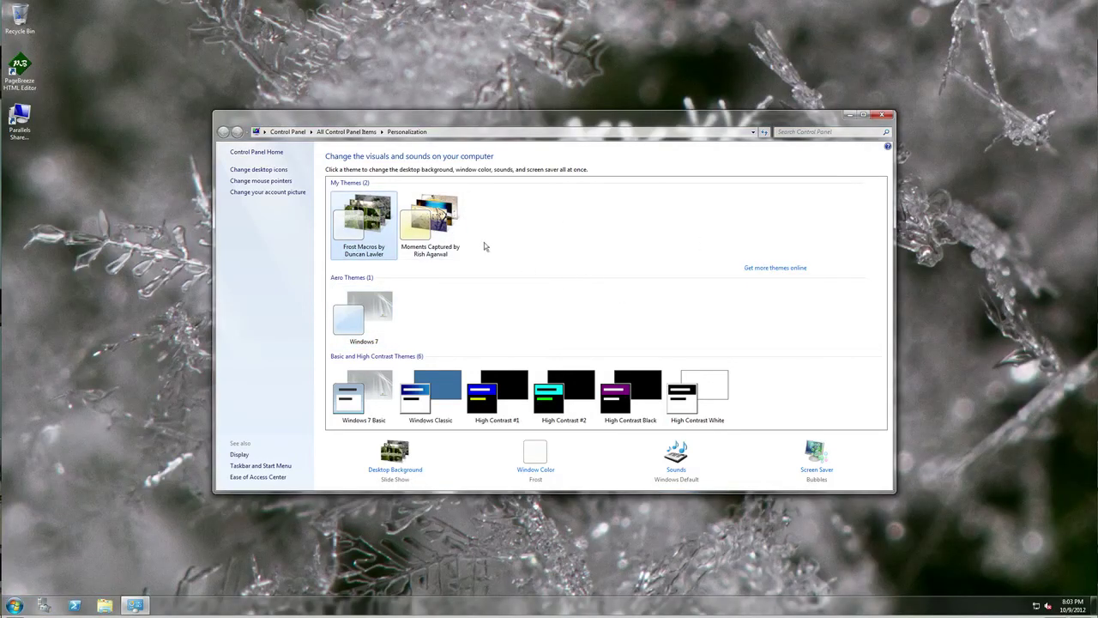
pyautogui.click(438, 228)
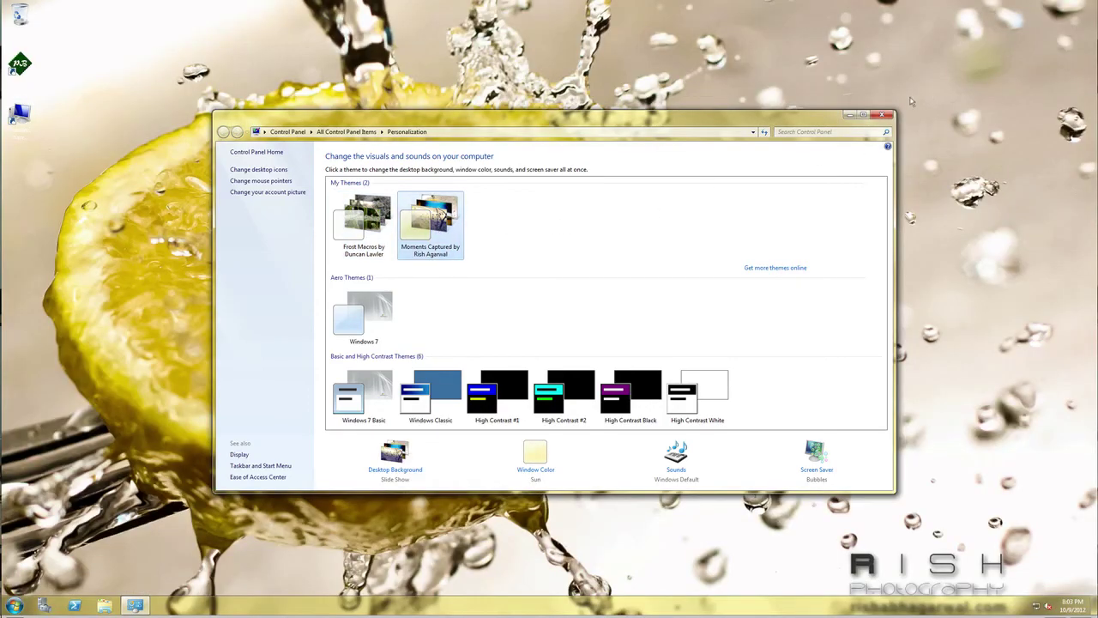
pyautogui.click(881, 114)
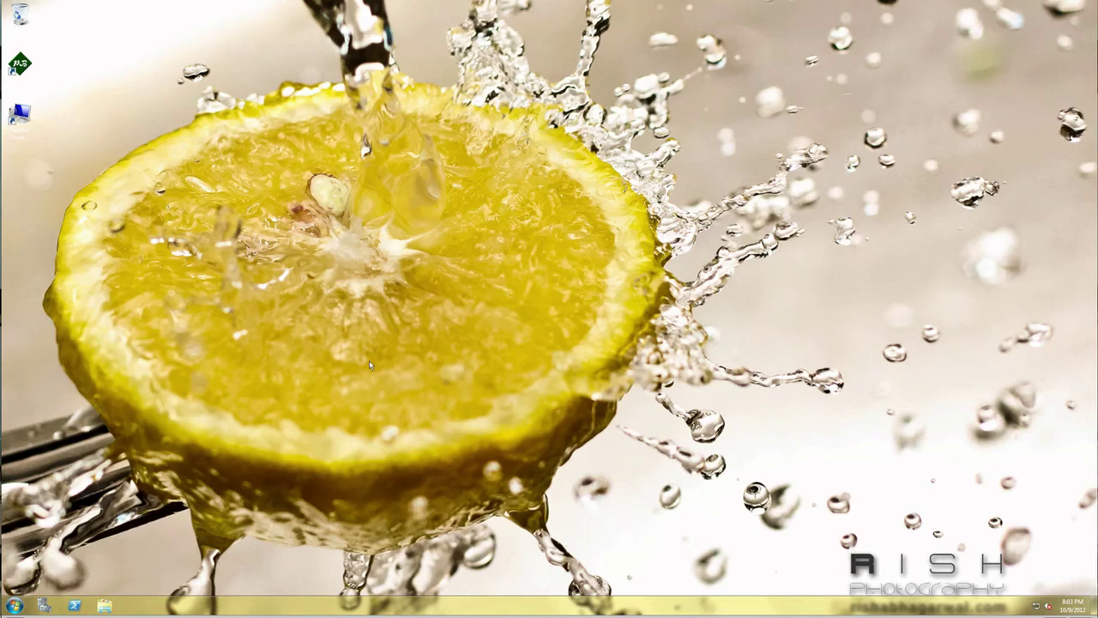